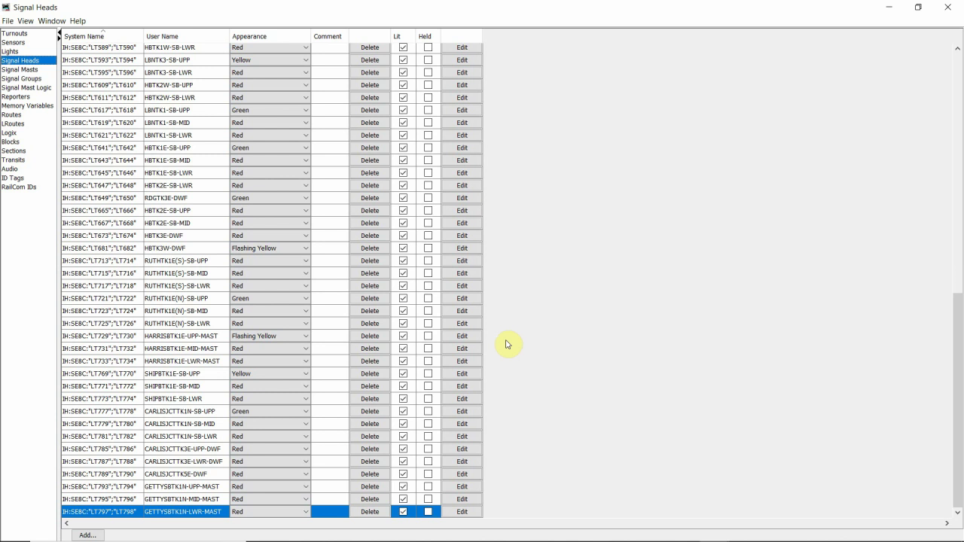
- Start a new signal head of type SE8C 4 Aspect with the user name TESTMASTWTK1-DWF
{"action": "left_click", "coordinate": [87, 535]}
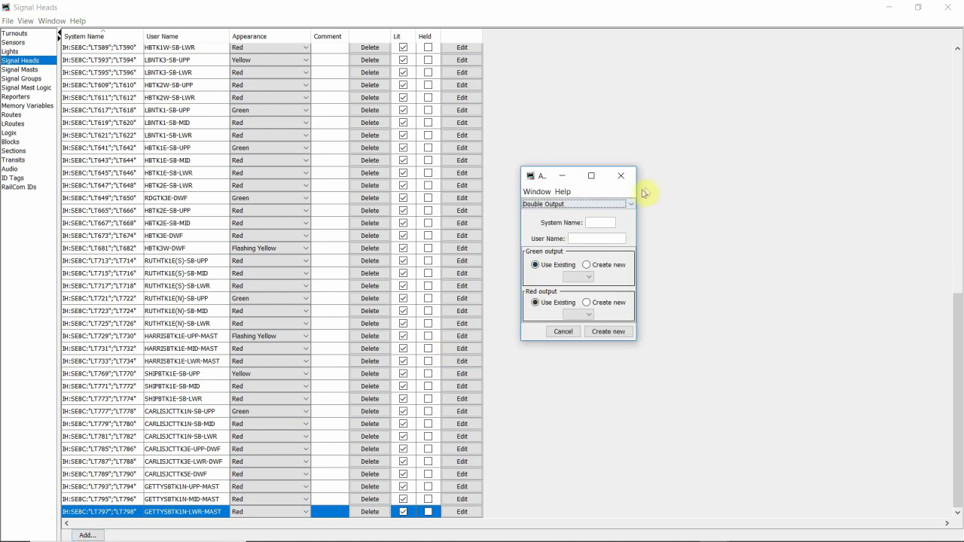
{"action": "left_click_drag", "start_coordinate": [636, 191], "coordinate": [739, 189]}
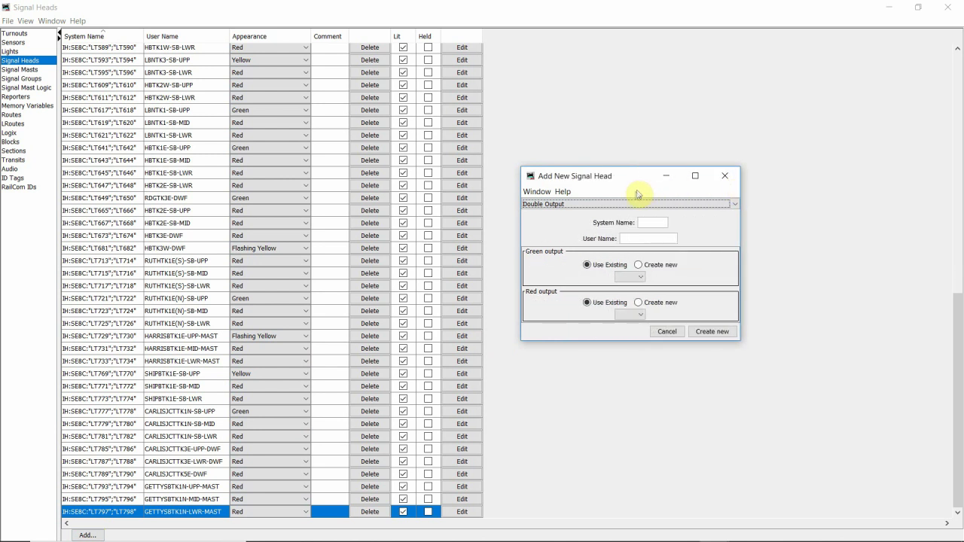
{"action": "left_click", "coordinate": [737, 205]}
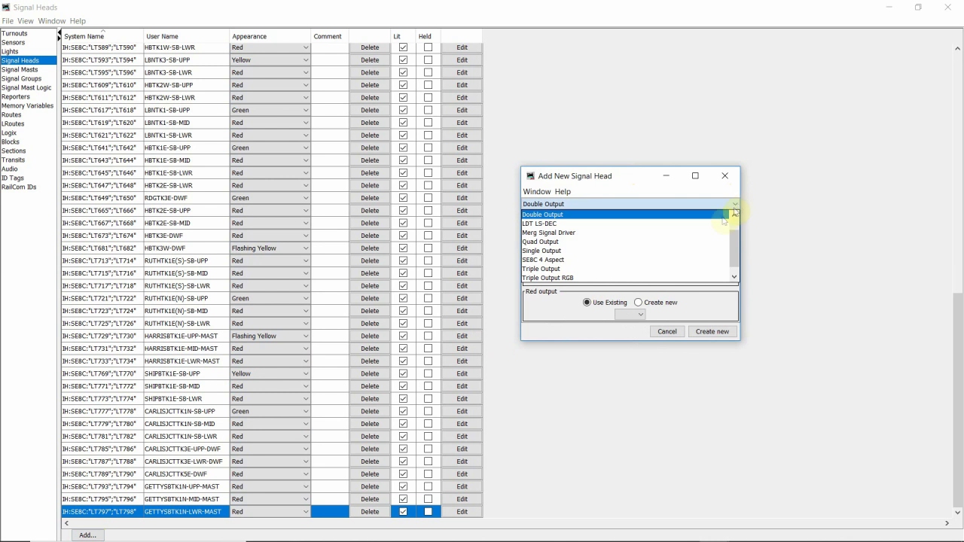
{"action": "left_click", "coordinate": [640, 259]}
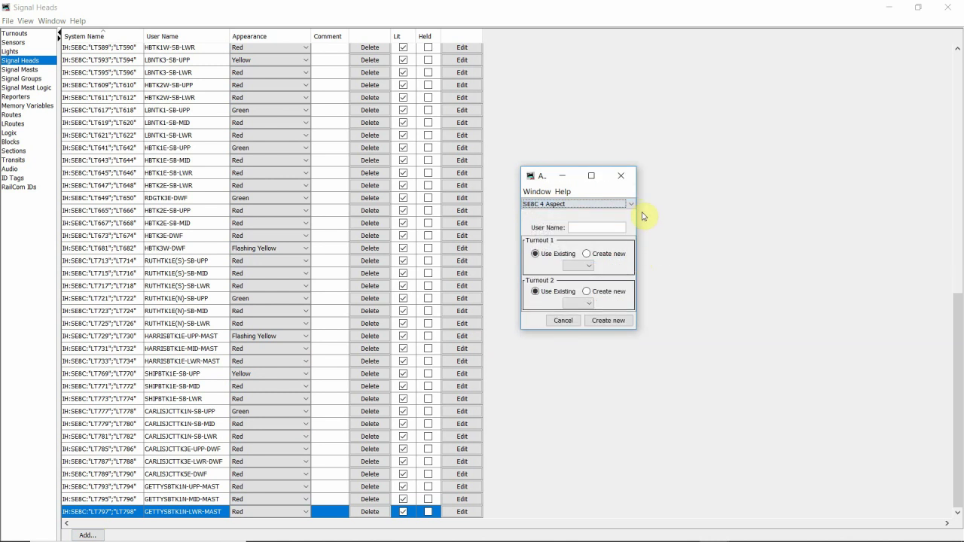
{"action": "left_click_drag", "start_coordinate": [636, 192], "coordinate": [729, 197]}
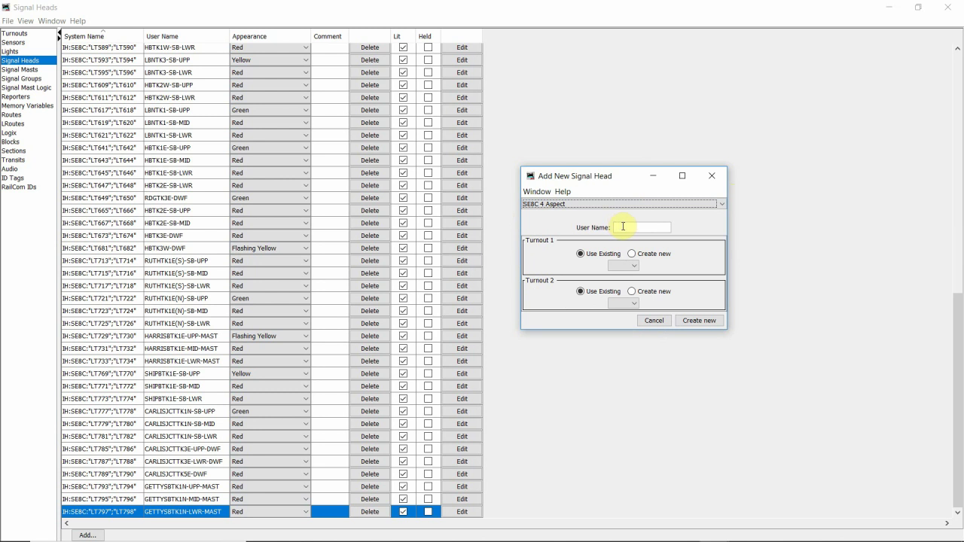
{"action": "left_click", "coordinate": [623, 226]}
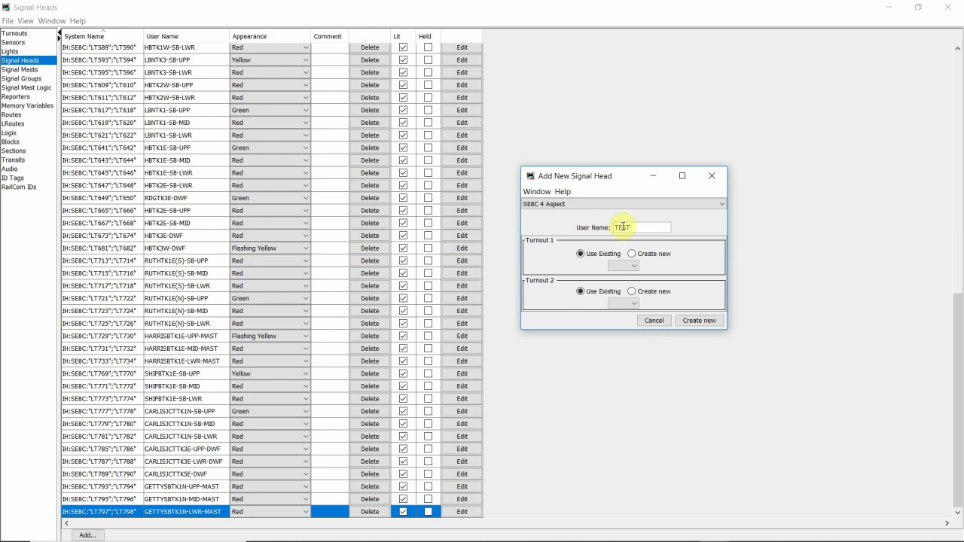
{"action": "type", "text": "ASTWTK1-"}
{"action": "type", "text": "DWF"}
- Set both Turnout 1 and Turnout 2 of the signal head to be newly created on the LocoNet connection
{"action": "left_click", "coordinate": [632, 256]}
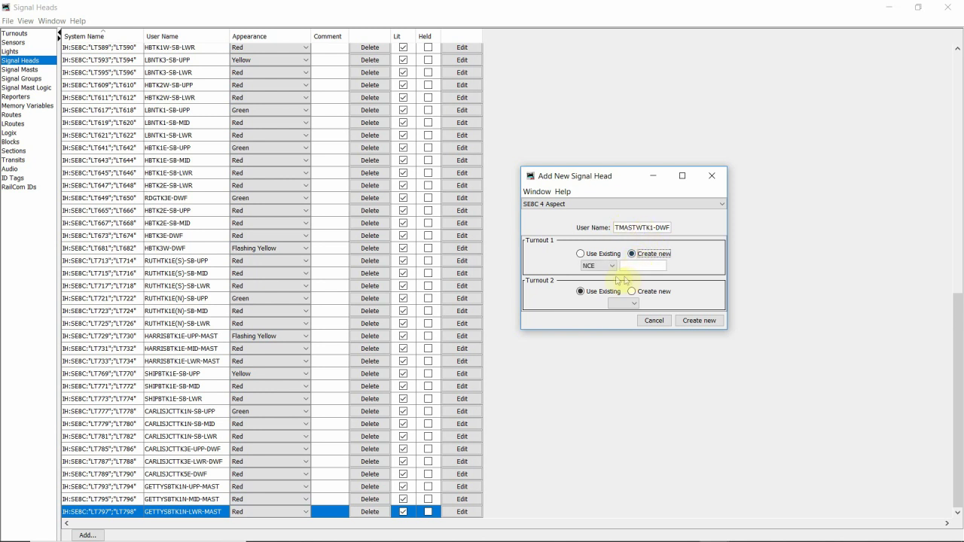
{"action": "left_click", "coordinate": [612, 267]}
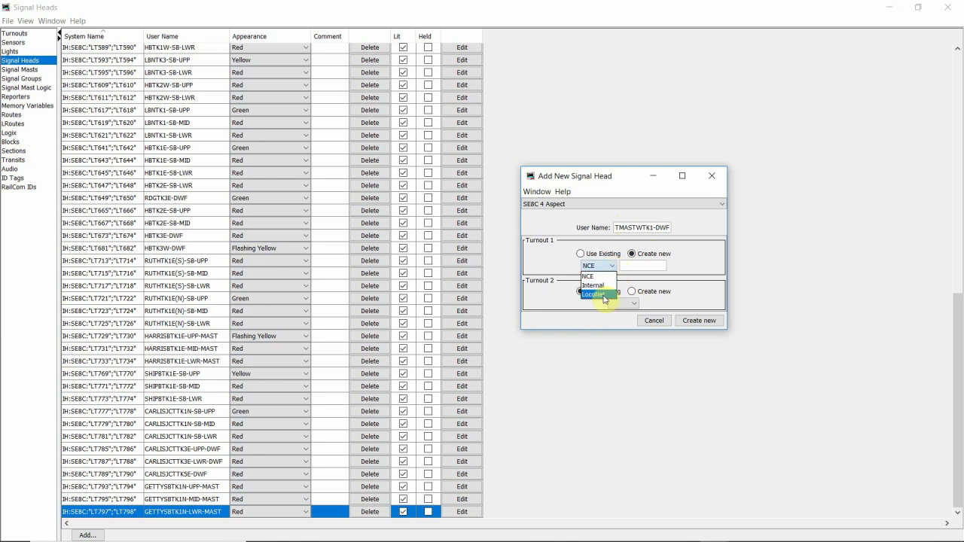
{"action": "left_click", "coordinate": [603, 295]}
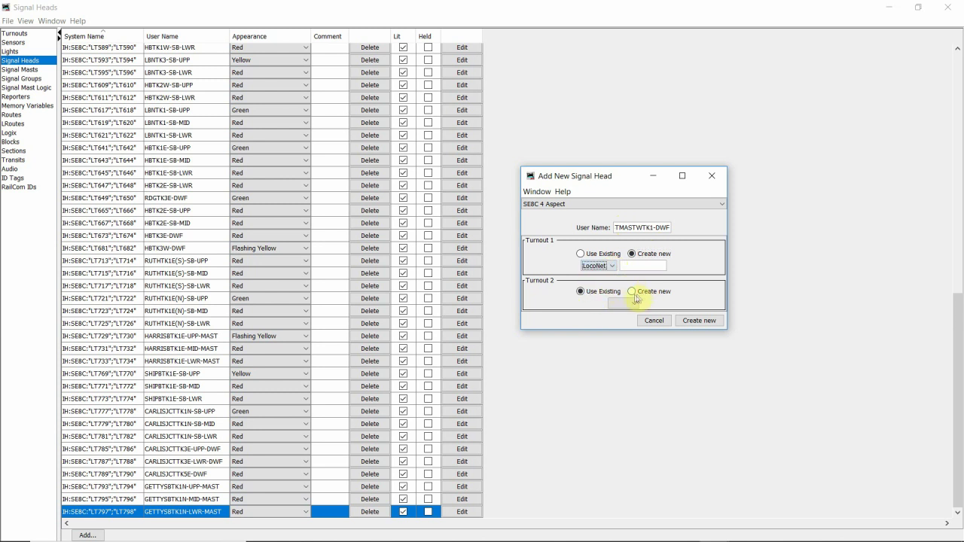
{"action": "left_click", "coordinate": [632, 294]}
{"action": "left_click", "coordinate": [614, 305]}
{"action": "left_click", "coordinate": [607, 331]}
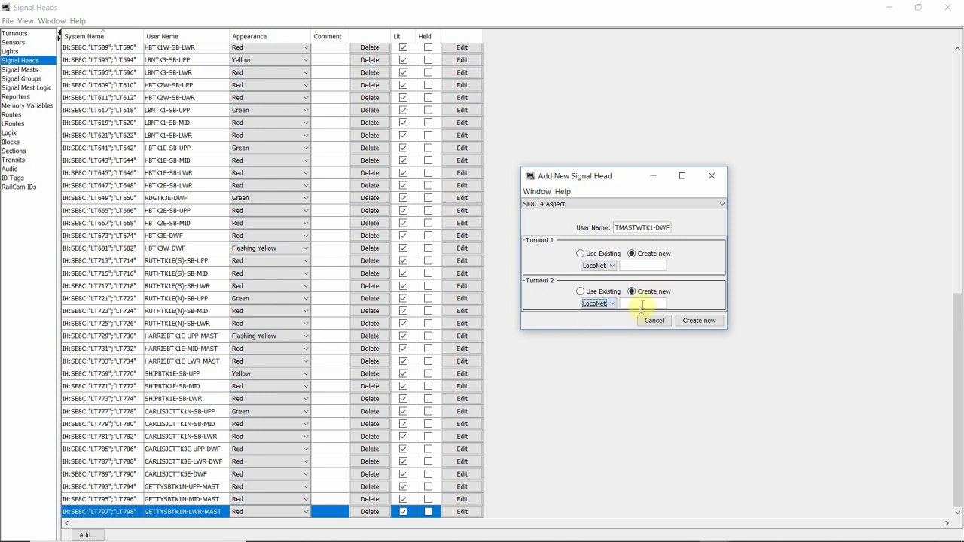
- Enter hardware addresses 833 for Turnout 1 and 834 for Turnout 2, create the signal head and close the dialog
{"action": "left_click", "coordinate": [633, 265]}
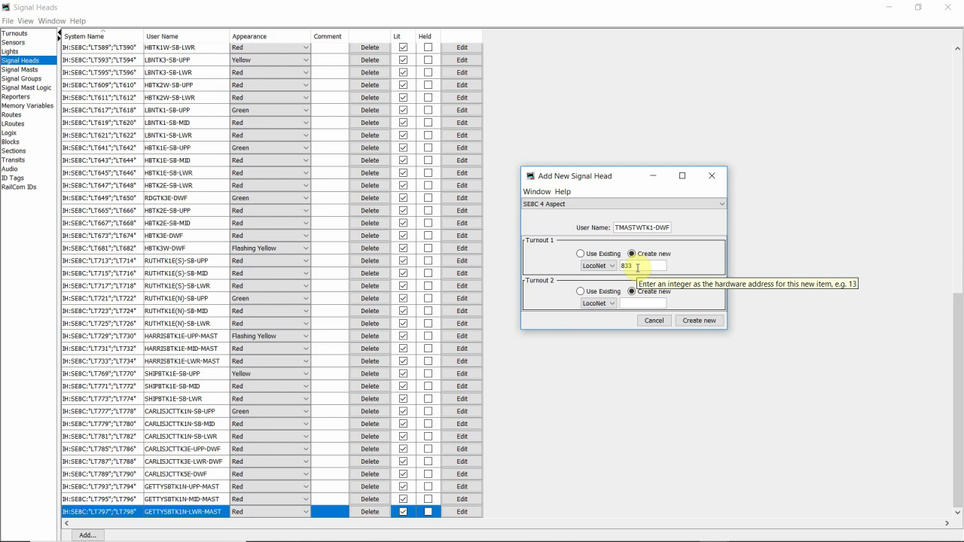
{"action": "left_click", "coordinate": [636, 303]}
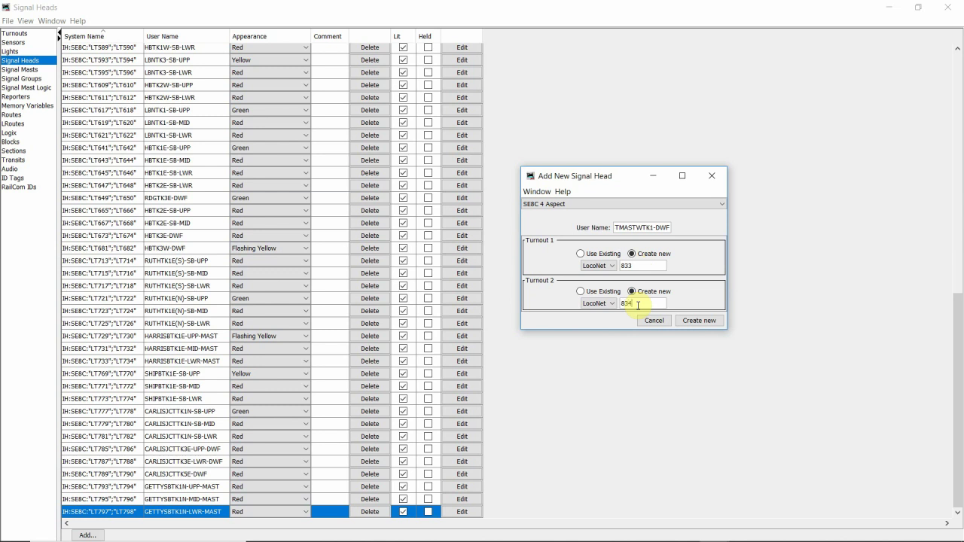
{"action": "left_click", "coordinate": [714, 322]}
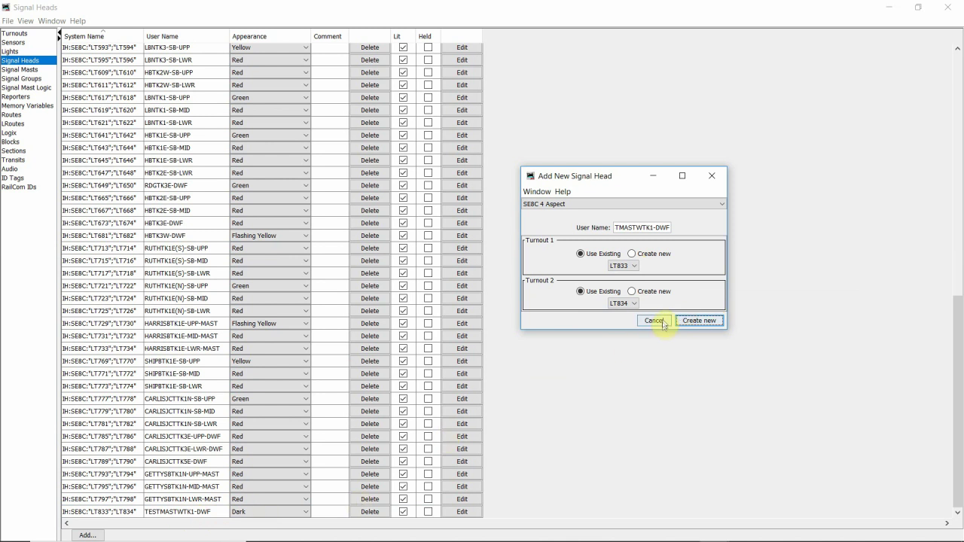
{"action": "left_click", "coordinate": [711, 175]}
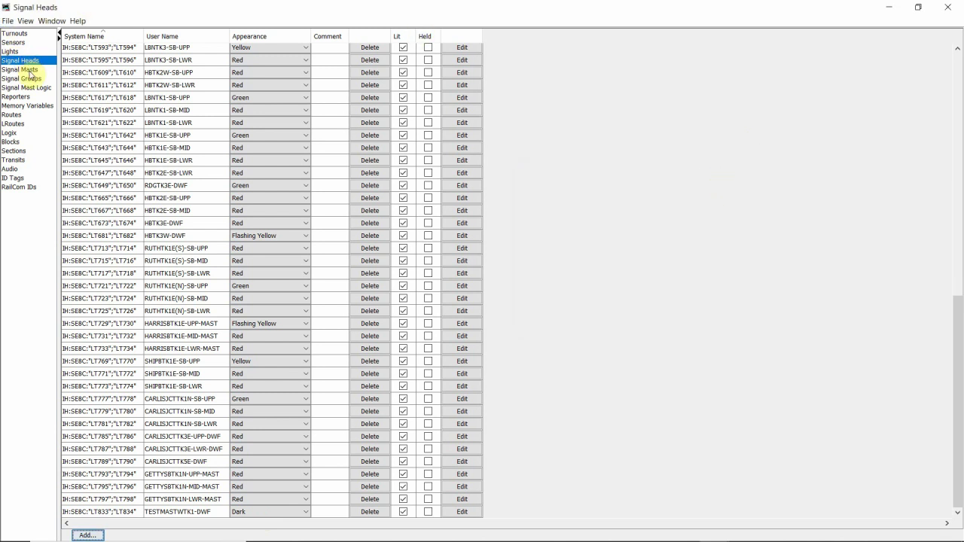
- Copy the user name of the TESTMASTWTK1-DWF signal head and paste it as the user name of a new signal mast
{"action": "right_click", "coordinate": [178, 515]}
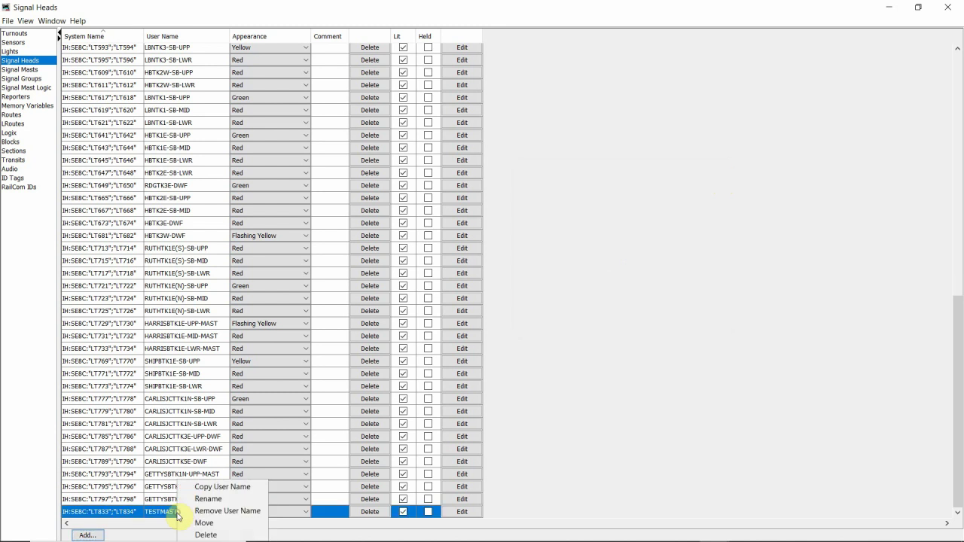
{"action": "left_click", "coordinate": [231, 487]}
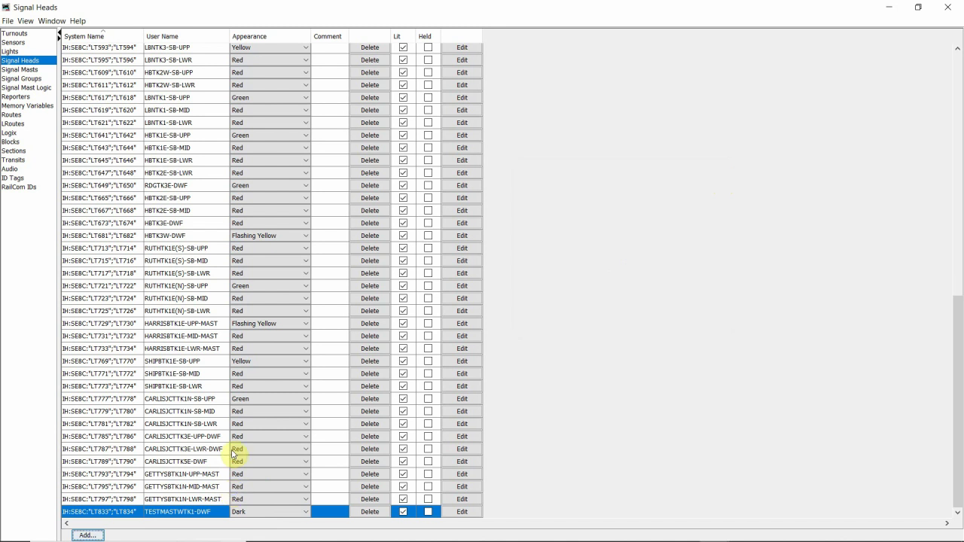
{"action": "left_click", "coordinate": [31, 70]}
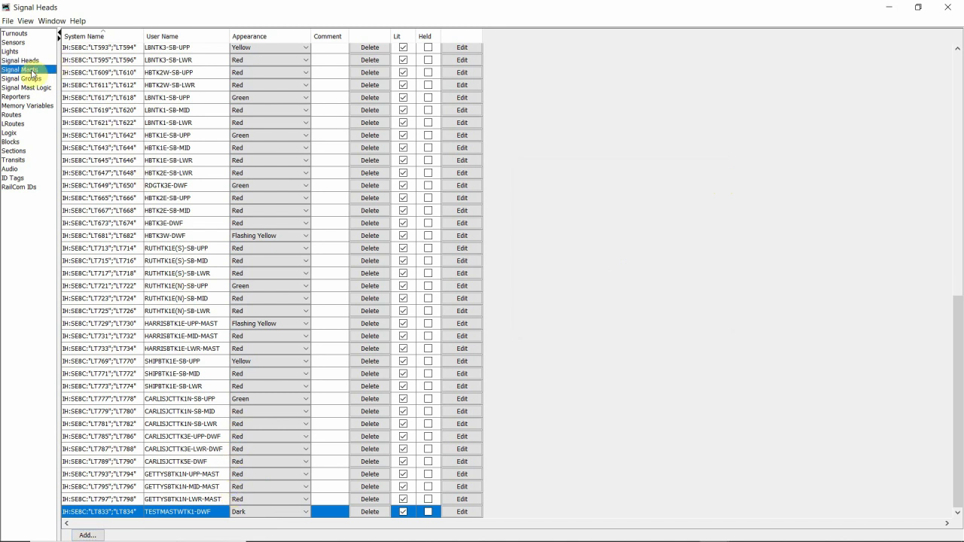
{"action": "scroll", "coordinate": [291, 361], "scroll_direction": "down", "scroll_amount": 1}
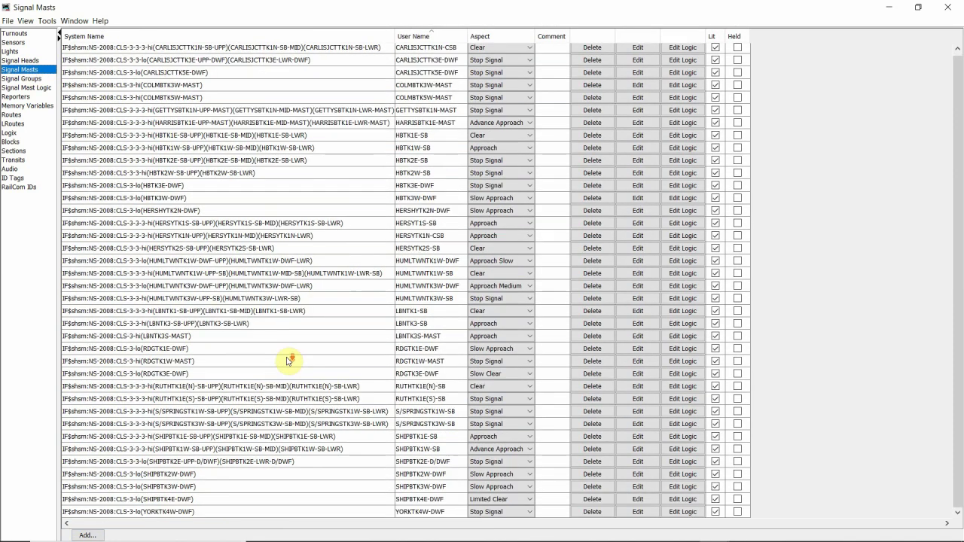
{"action": "left_click", "coordinate": [86, 534]}
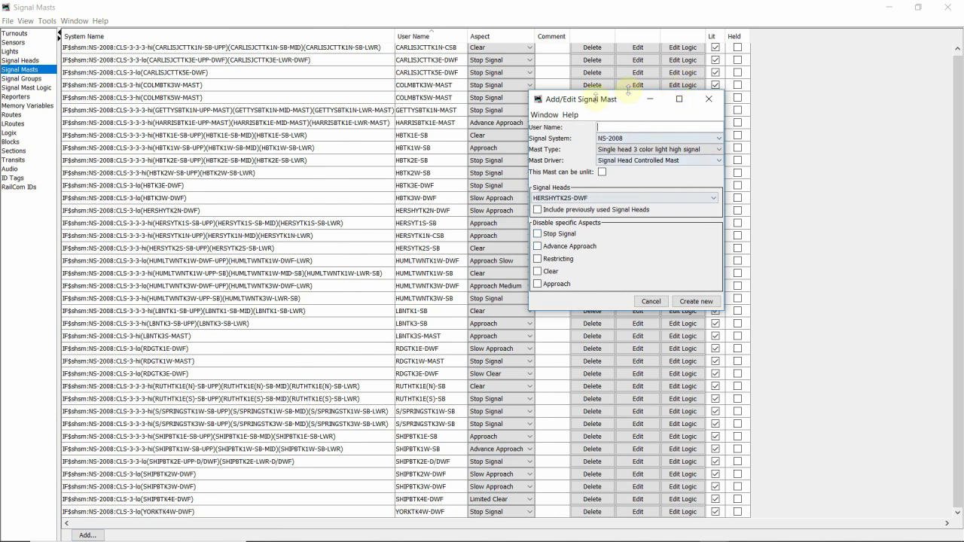
{"action": "left_click_drag", "start_coordinate": [585, 98], "coordinate": [807, 187]}
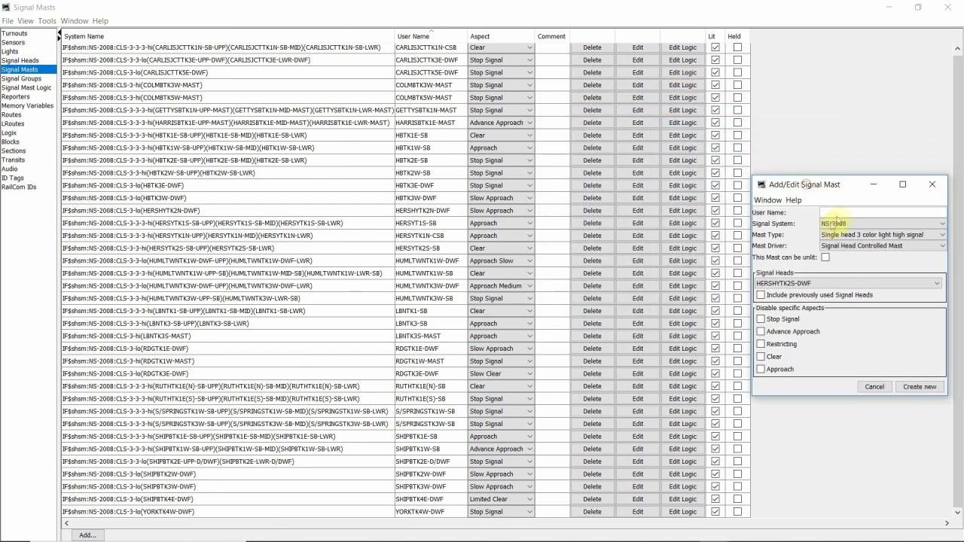
{"action": "left_click", "coordinate": [830, 216]}
{"action": "right_click", "coordinate": [828, 211]}
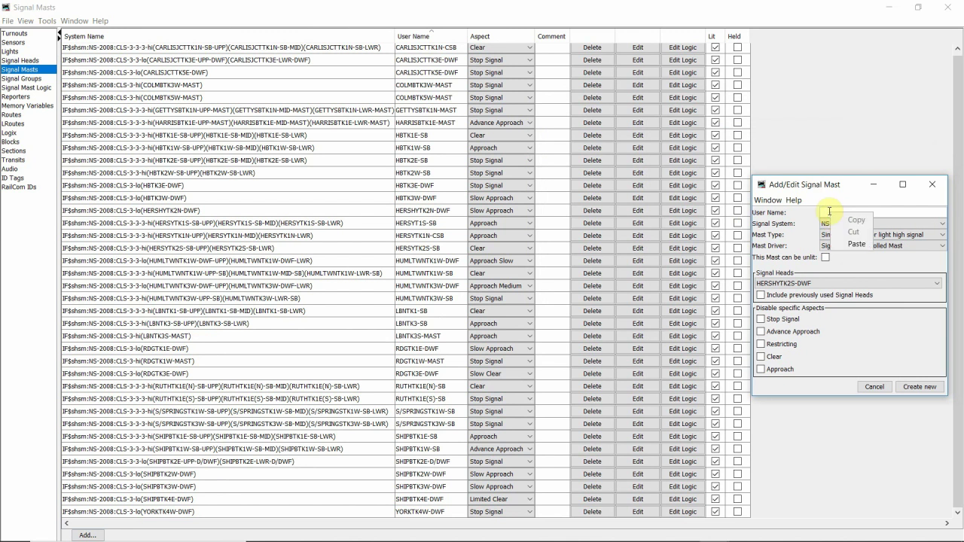
{"action": "left_click", "coordinate": [856, 244]}
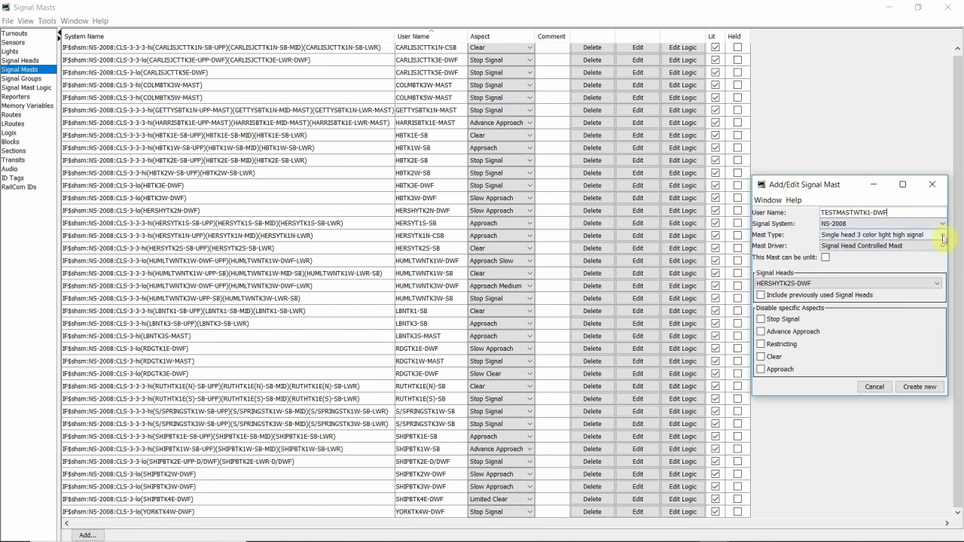
- Create the signal mast as a Single head 3 color light low signal using the TESTMASTWTK1-DWF signal head
{"action": "left_click", "coordinate": [944, 235]}
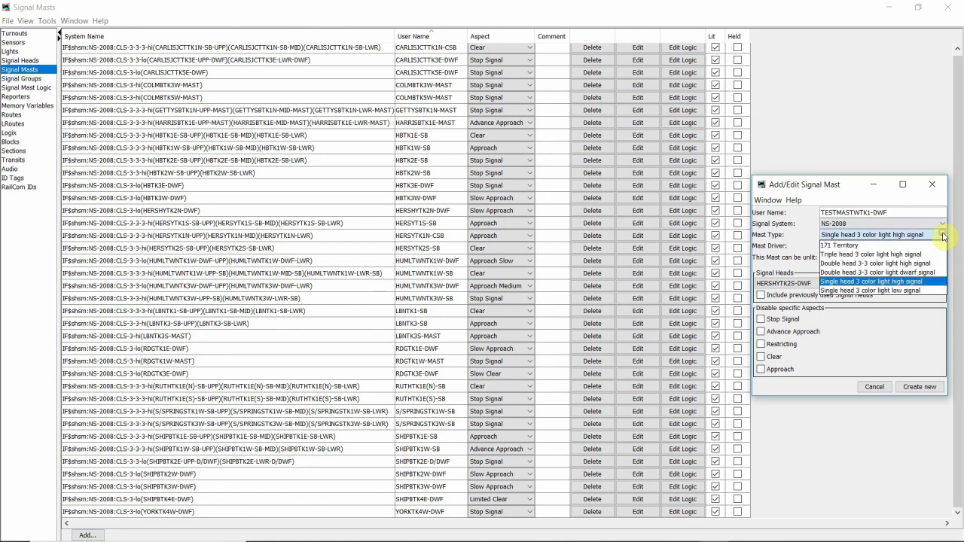
{"action": "left_click", "coordinate": [898, 291]}
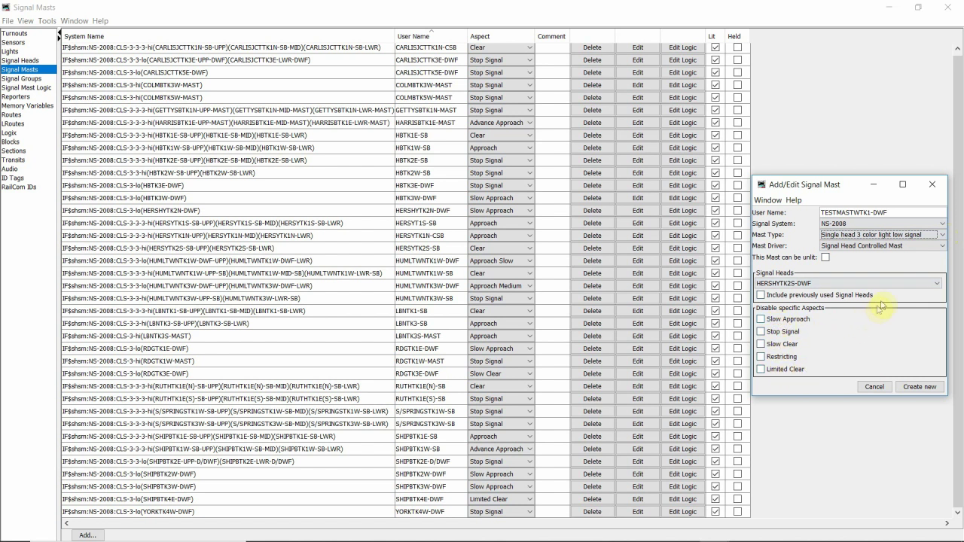
{"action": "left_click", "coordinate": [938, 284]}
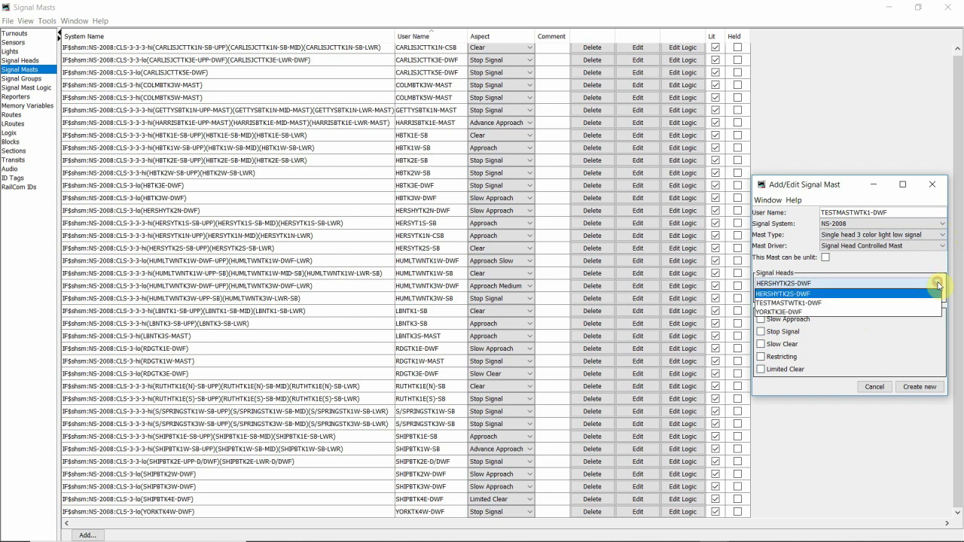
{"action": "left_click", "coordinate": [826, 304]}
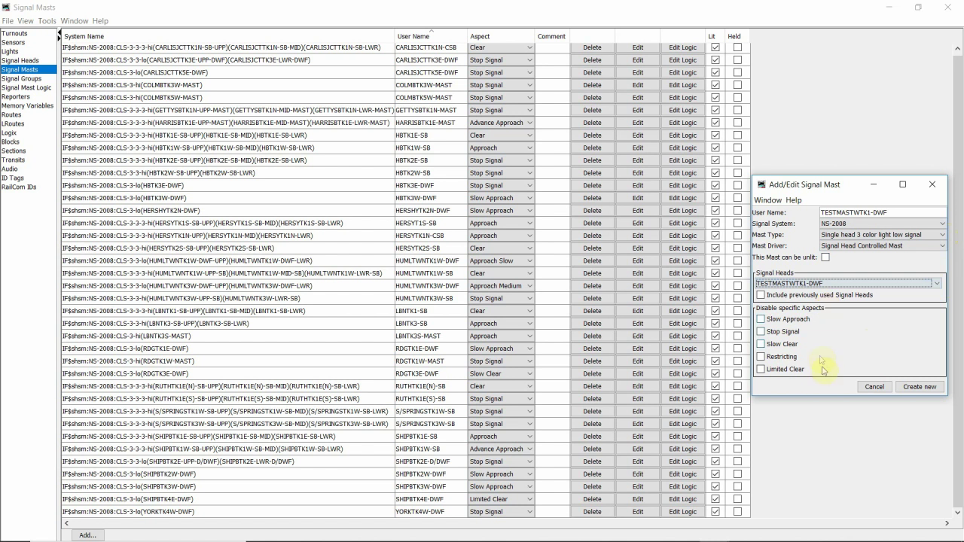
{"action": "left_click", "coordinate": [920, 387]}
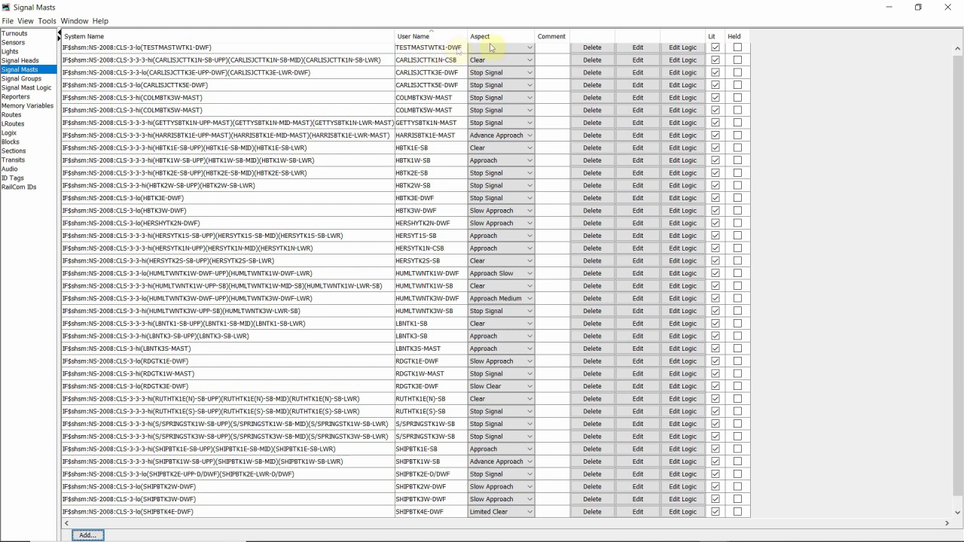
- Set the aspect of the TESTMASTWTK1-DWF signal mast to Limited Clear
{"action": "left_click", "coordinate": [531, 48]}
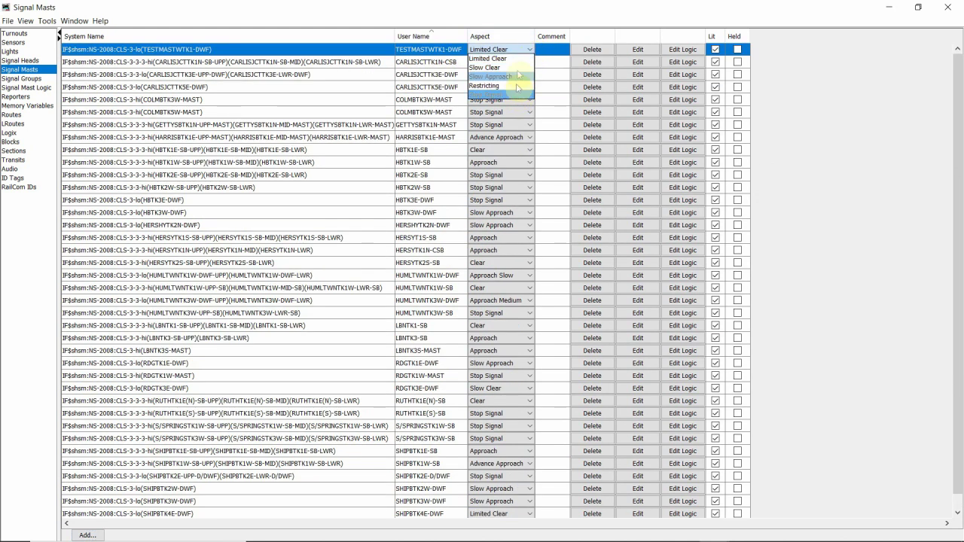
{"action": "left_click", "coordinate": [531, 49]}
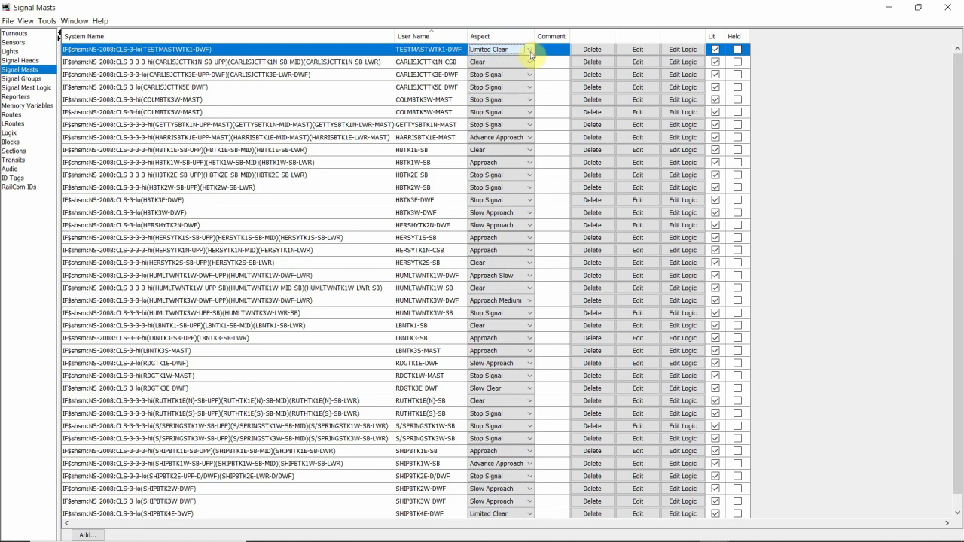
- Store the configuration and panels to Harrisburg and Shippensburg Division Sept 2017 - V3.xml, overwriting the existing file
{"action": "left_click", "coordinate": [6, 21]}
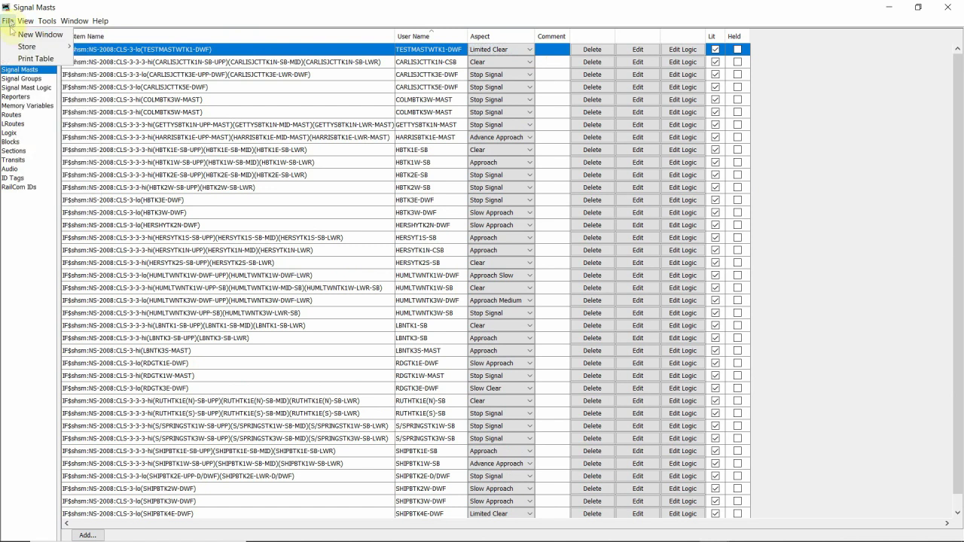
{"action": "mouse_move", "coordinate": [30, 47]}
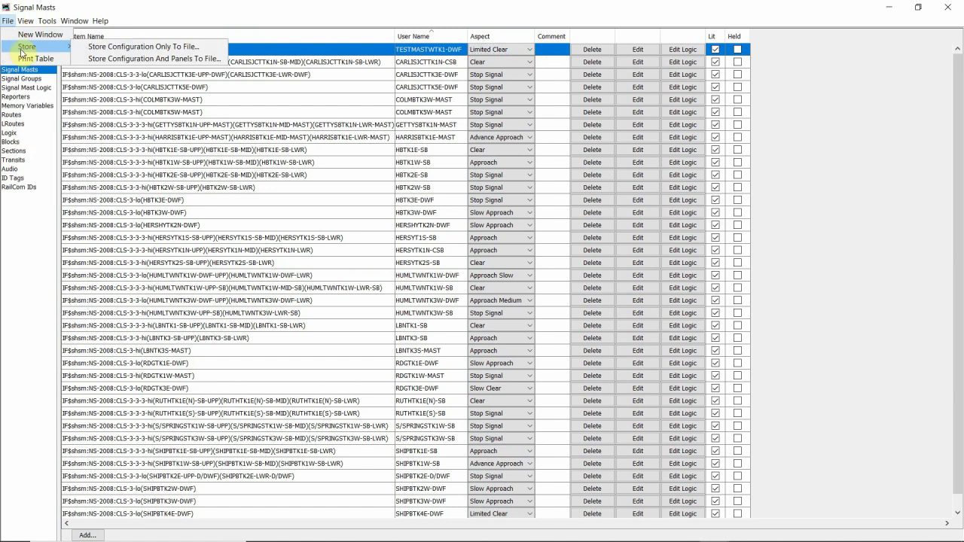
{"action": "left_click", "coordinate": [138, 60]}
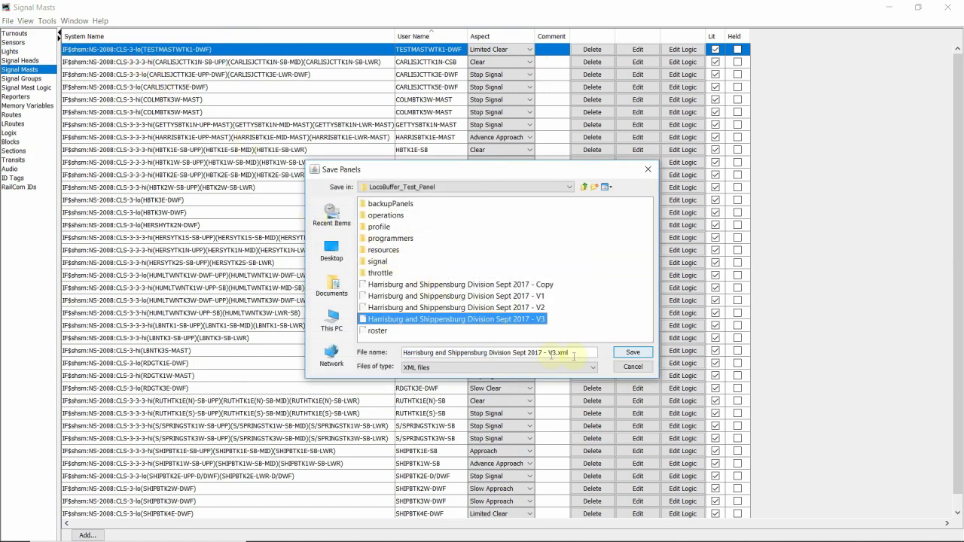
{"action": "left_click", "coordinate": [638, 353]}
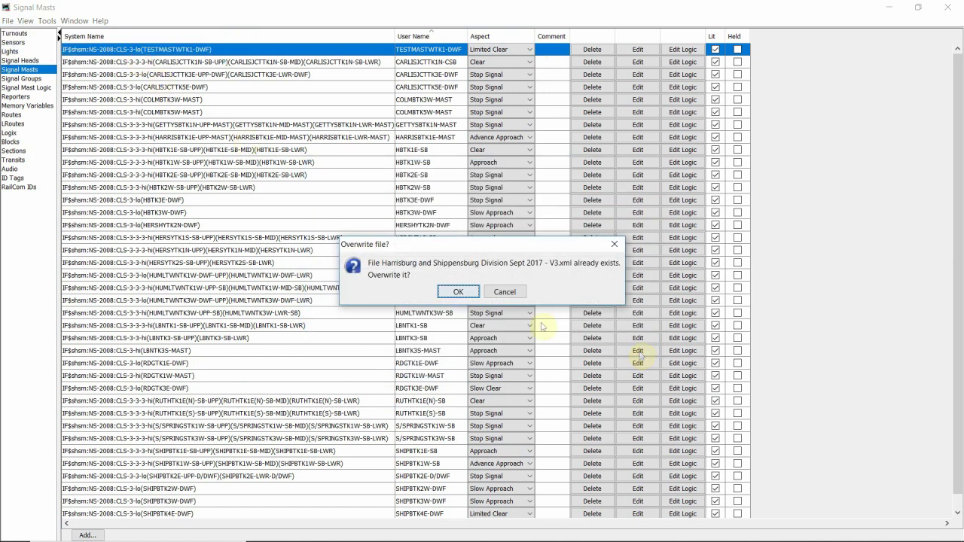
{"action": "left_click", "coordinate": [461, 292]}
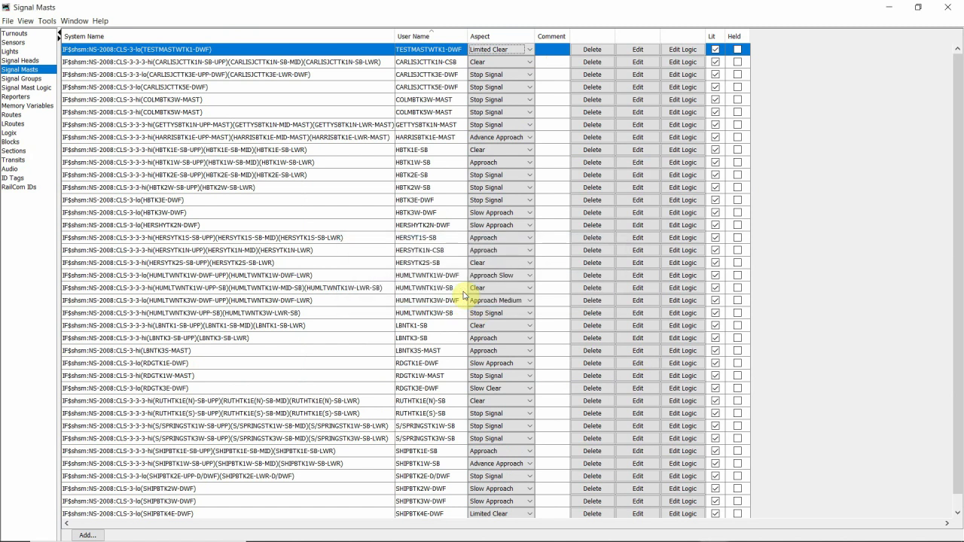